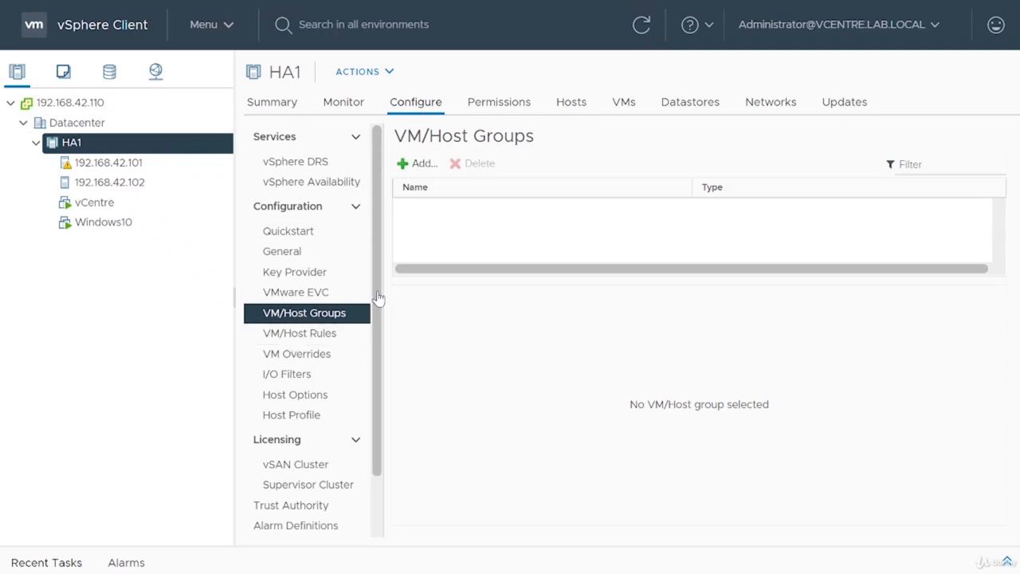
left_click(415, 163)
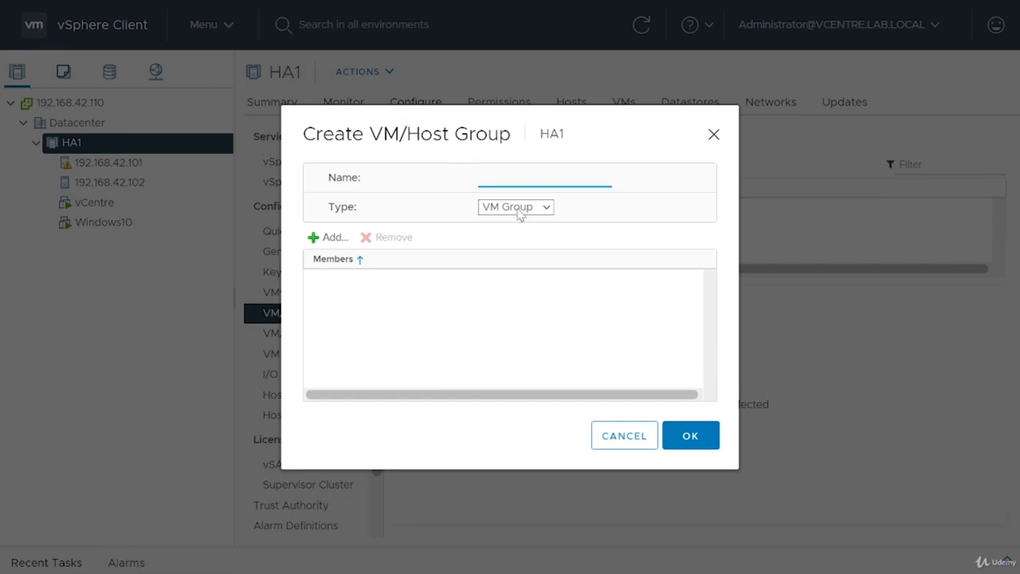
left_click(547, 208)
left_click(532, 212)
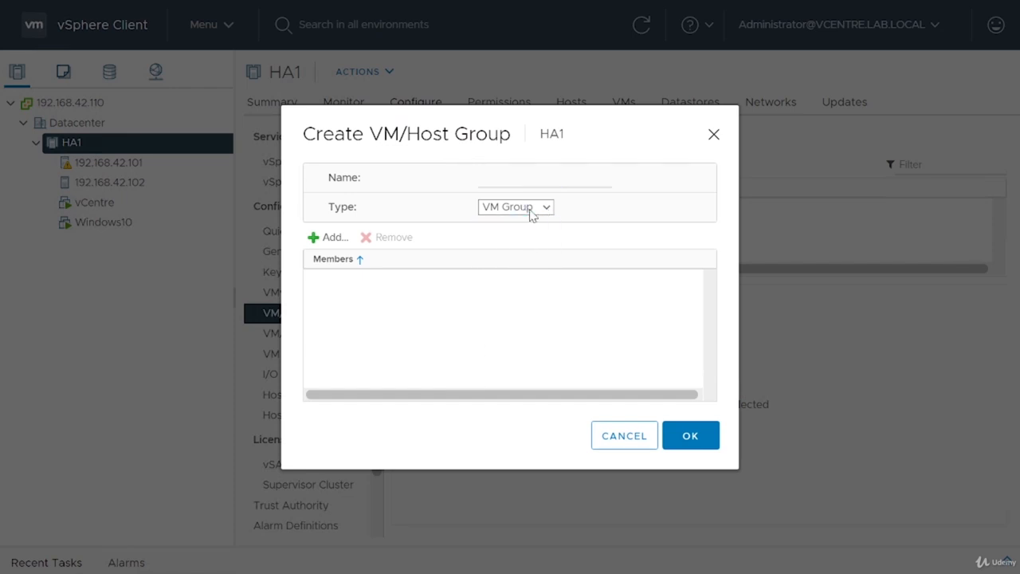
left_click(532, 212)
left_click(532, 212)
left_click(518, 179)
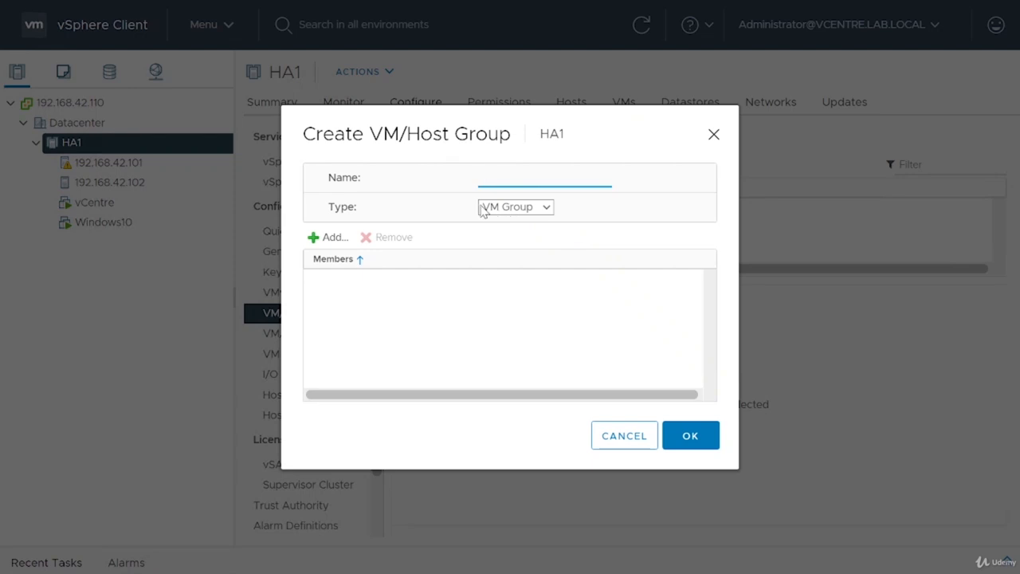
left_click(627, 453)
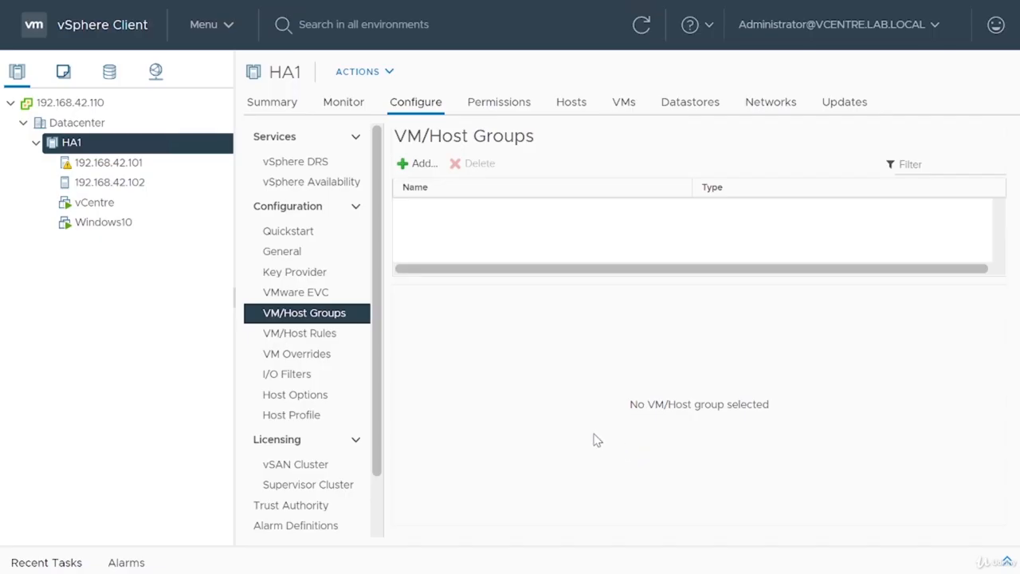
left_click(312, 334)
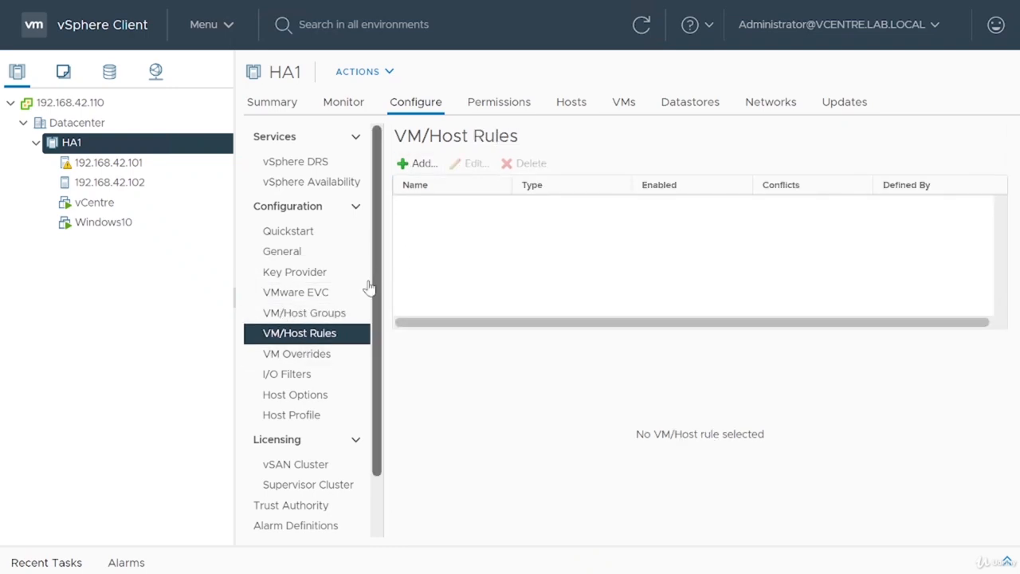
Step: Create a VM group named MyVMs in the HA1 cluster containing the vCentre and Windows10 virtual machines
left_click(310, 315)
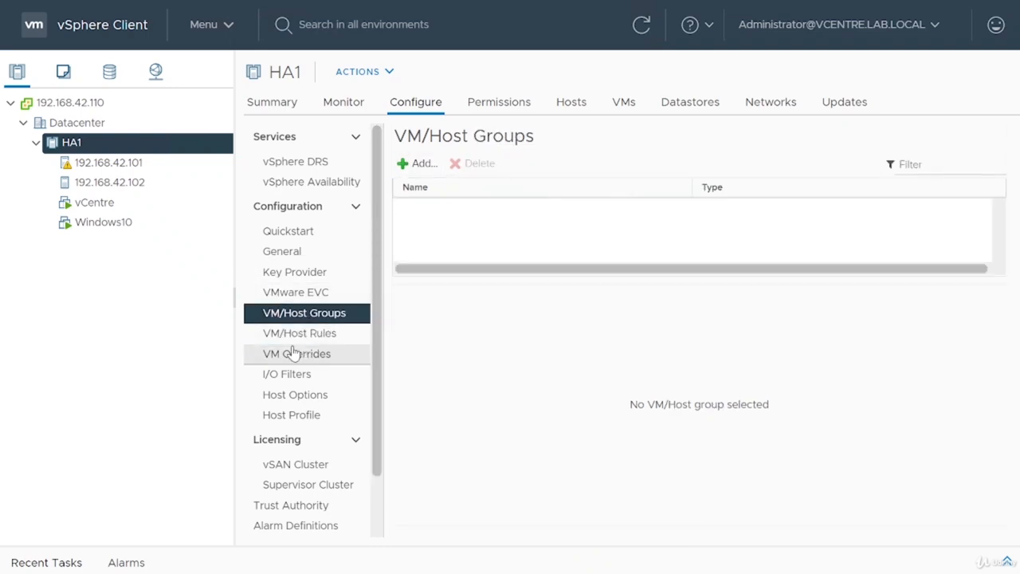
left_click(417, 164)
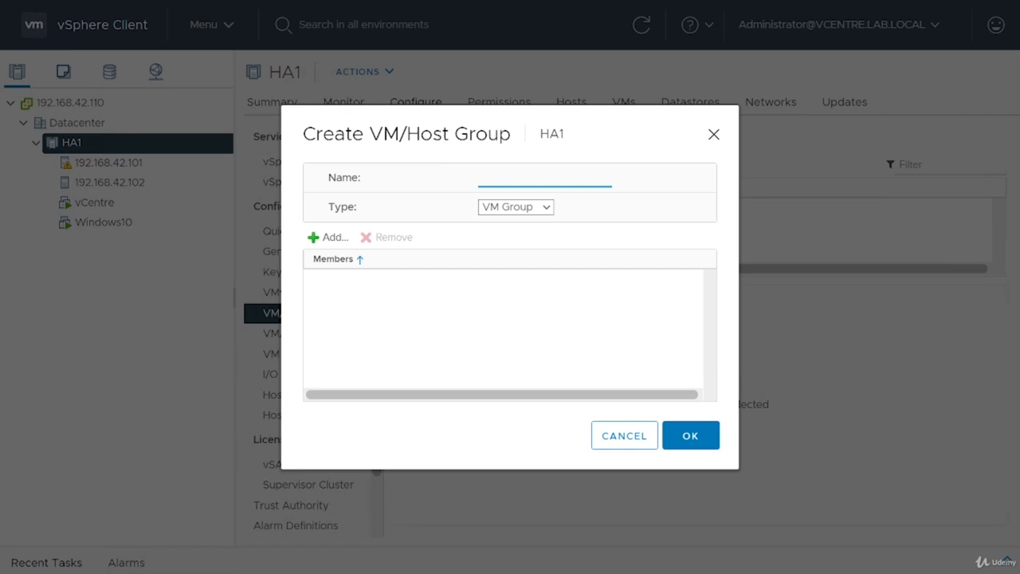
type("MyVMs")
left_click(330, 237)
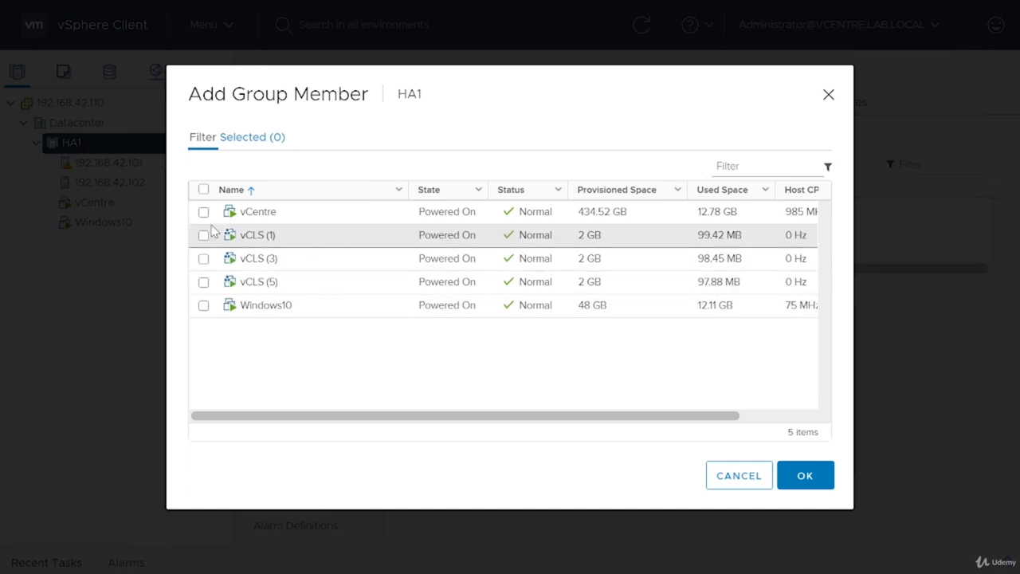
left_click(203, 211)
left_click(203, 305)
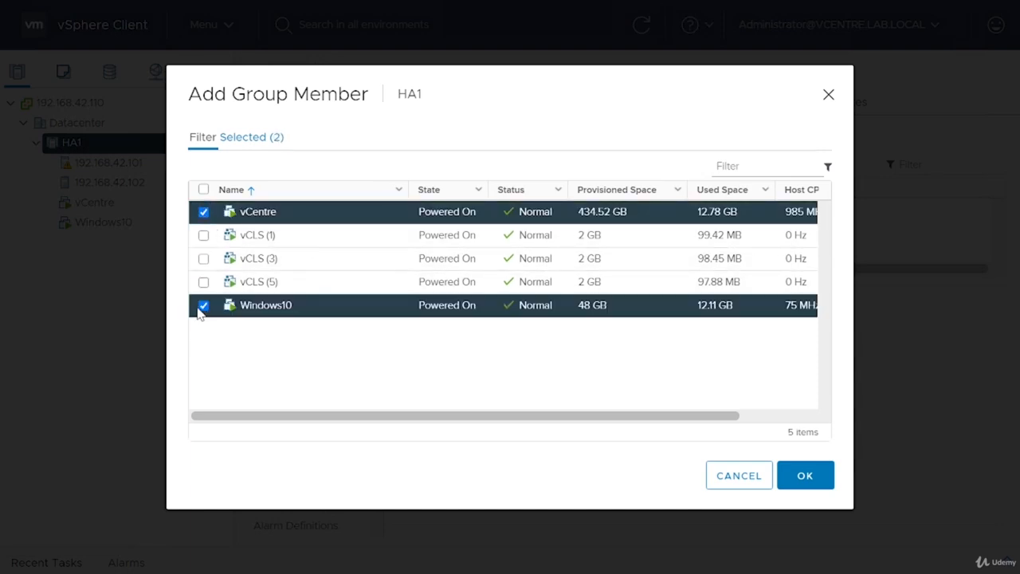
left_click(203, 305)
left_click(204, 307)
left_click(797, 475)
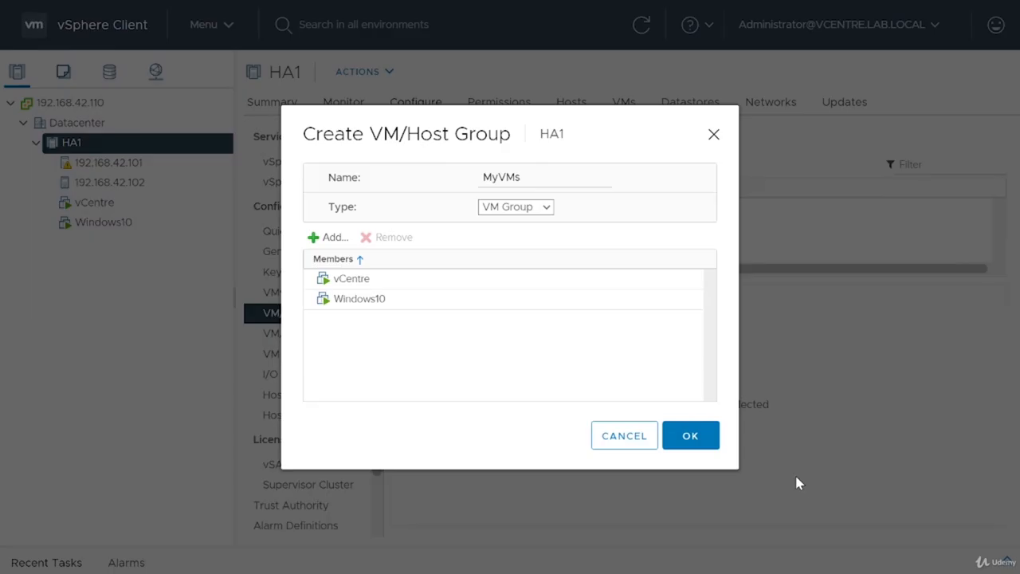
left_click(699, 443)
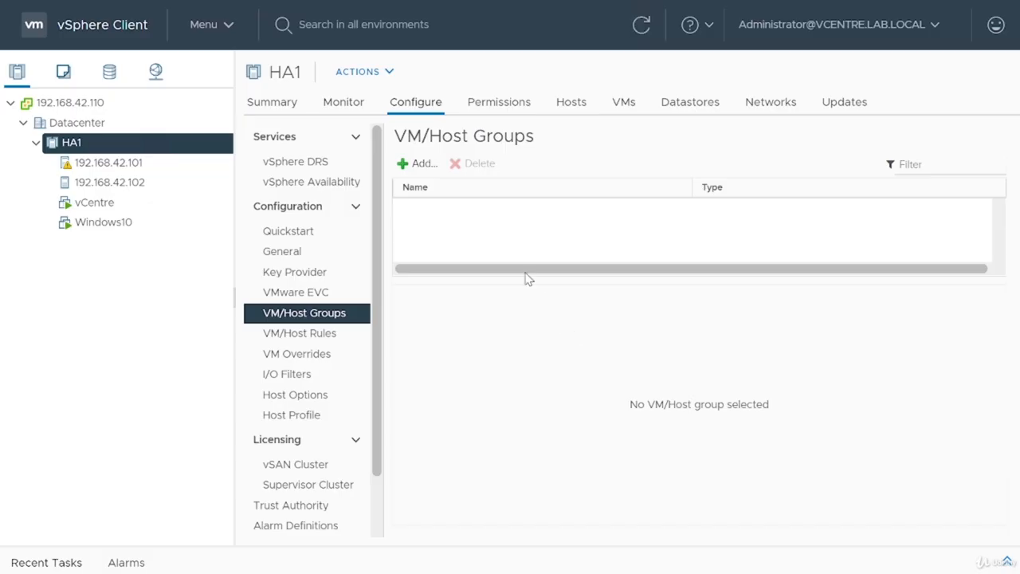
Step: Create a host group named Hosts containing both hosts, 192.168.42.101 and 192.168.42.102
left_click(417, 163)
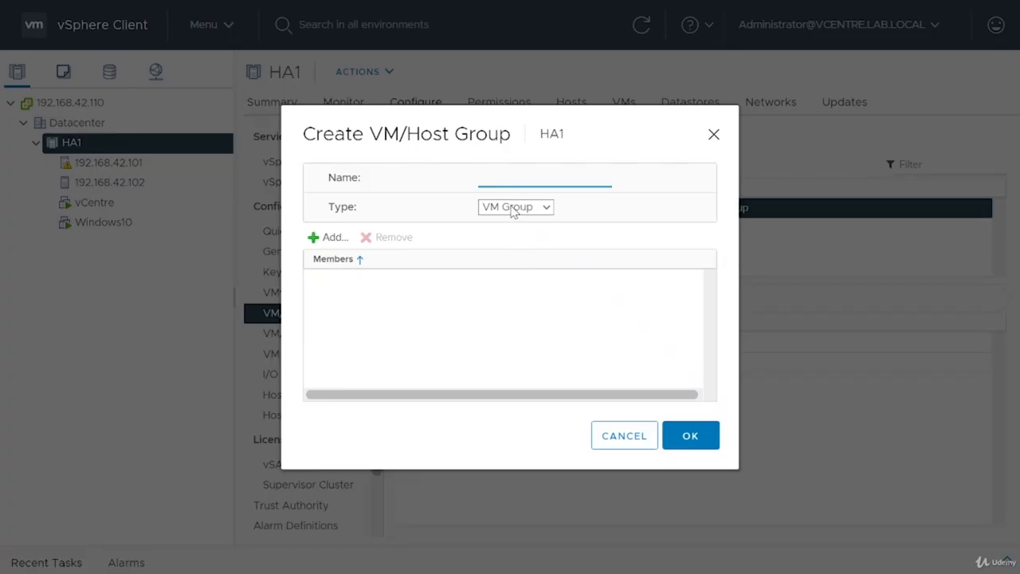
left_click(512, 208)
left_click(510, 253)
left_click(500, 179)
type("Hosts")
left_click(323, 239)
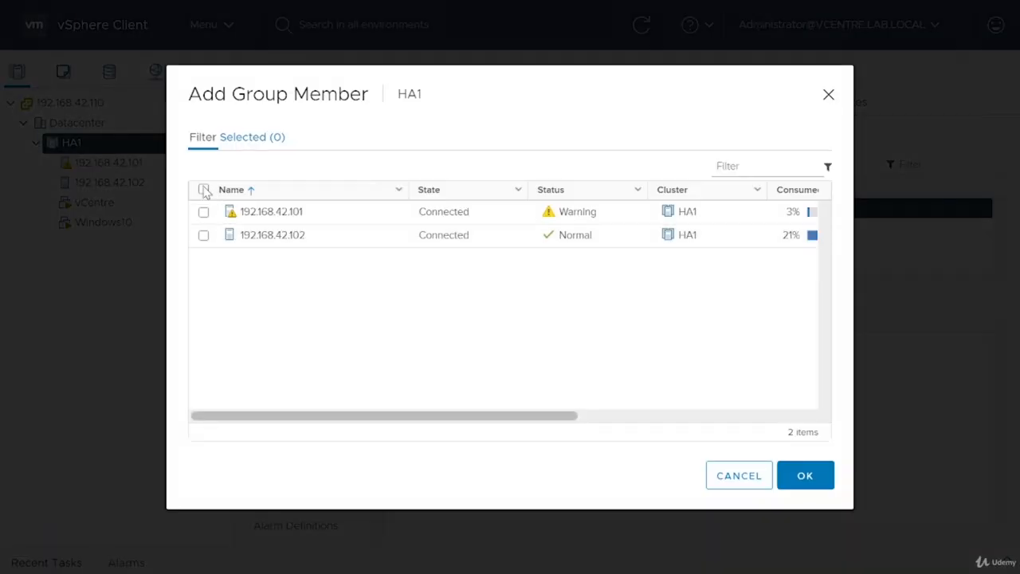
left_click(204, 189)
left_click(824, 487)
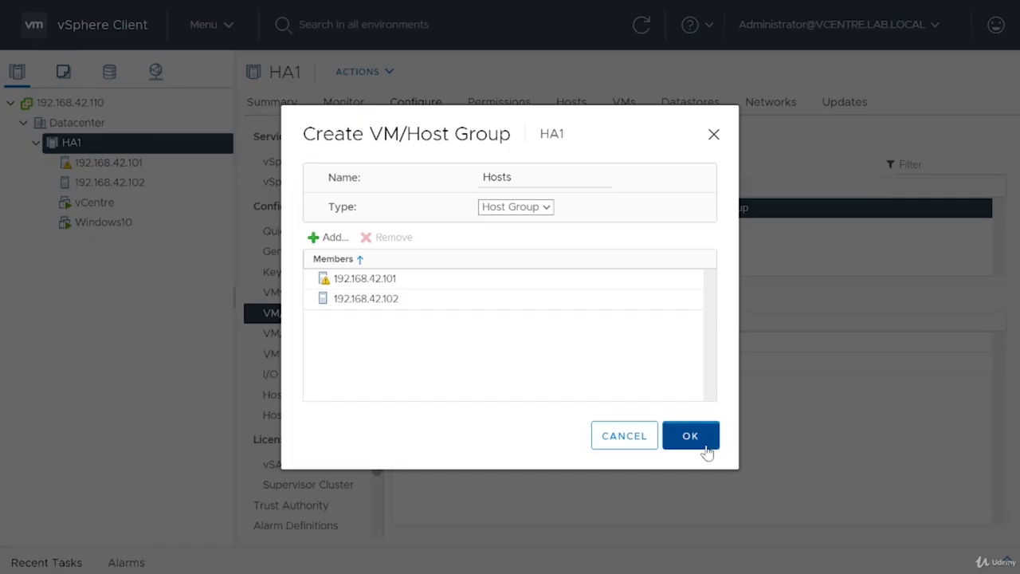
left_click(704, 448)
Step: Define a VM/Host rule named Rule of type Keep Virtual Machines Together with vCentre and Windows10 as members
left_click(307, 329)
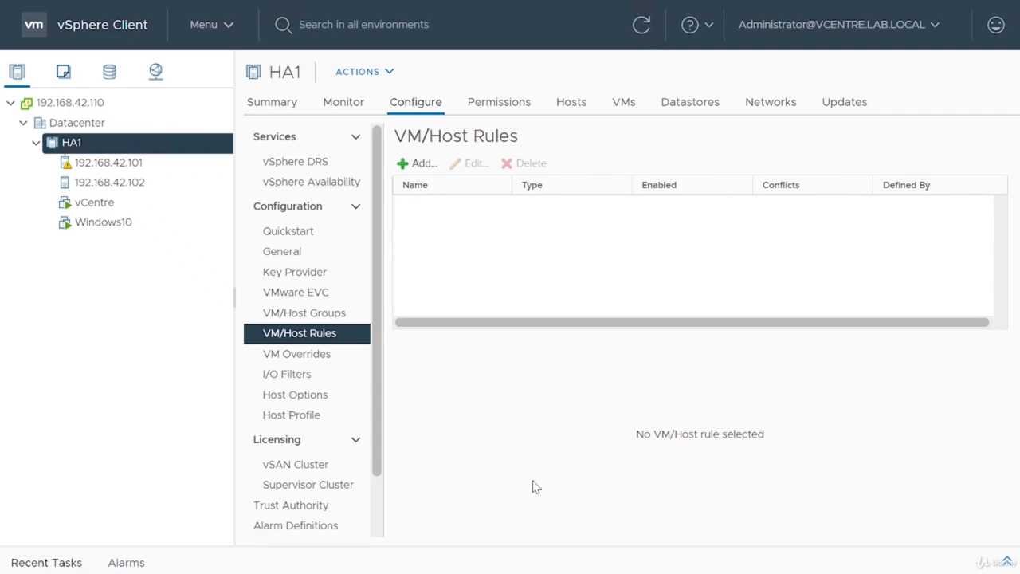
left_click(412, 169)
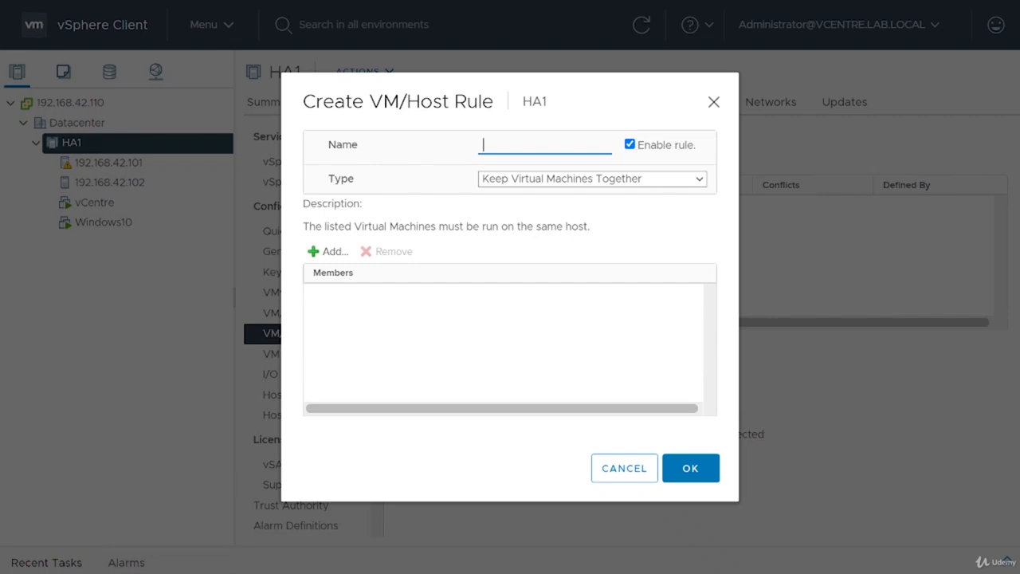
type("Rule")
left_click(548, 180)
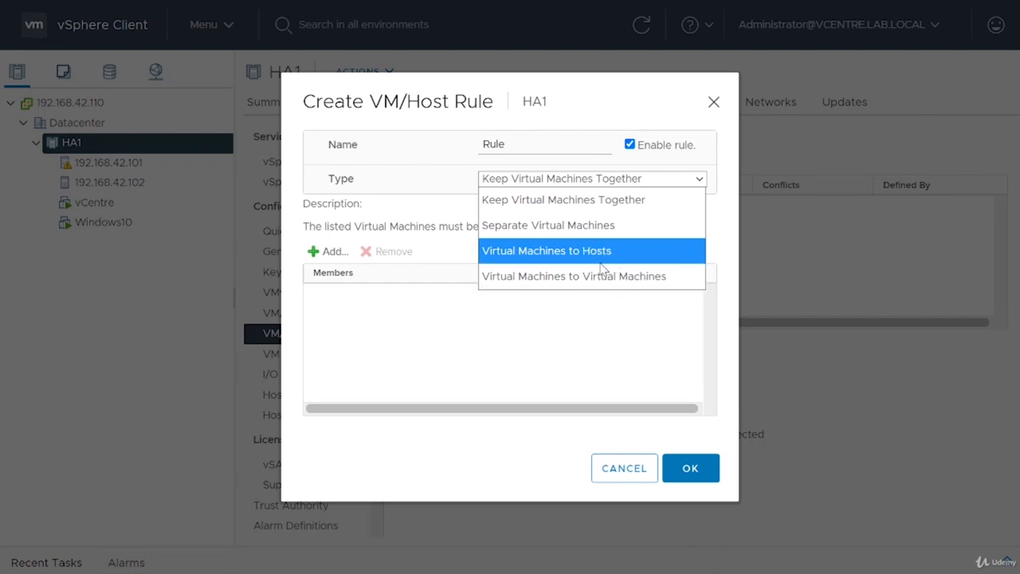
left_click(546, 201)
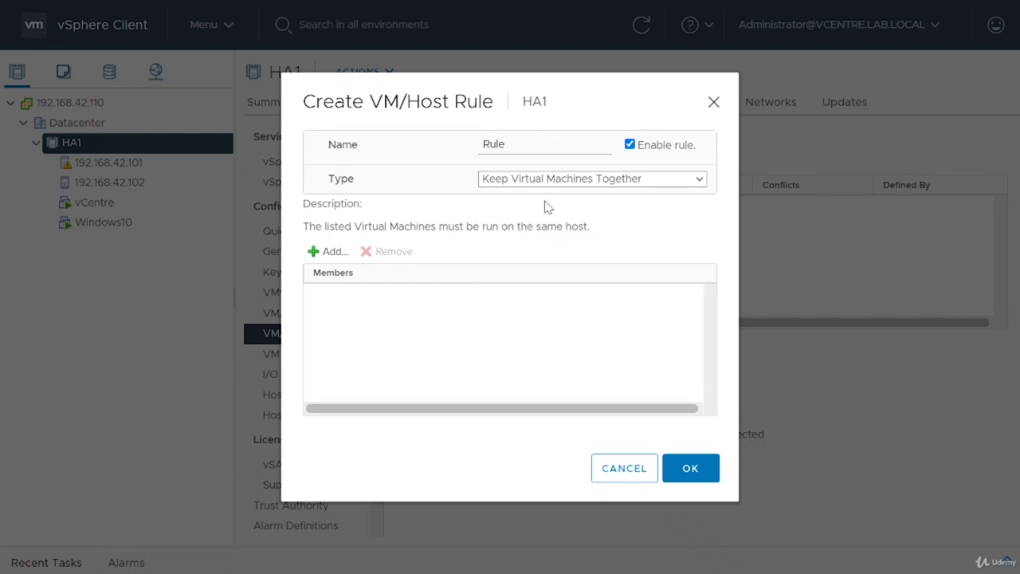
left_click(332, 252)
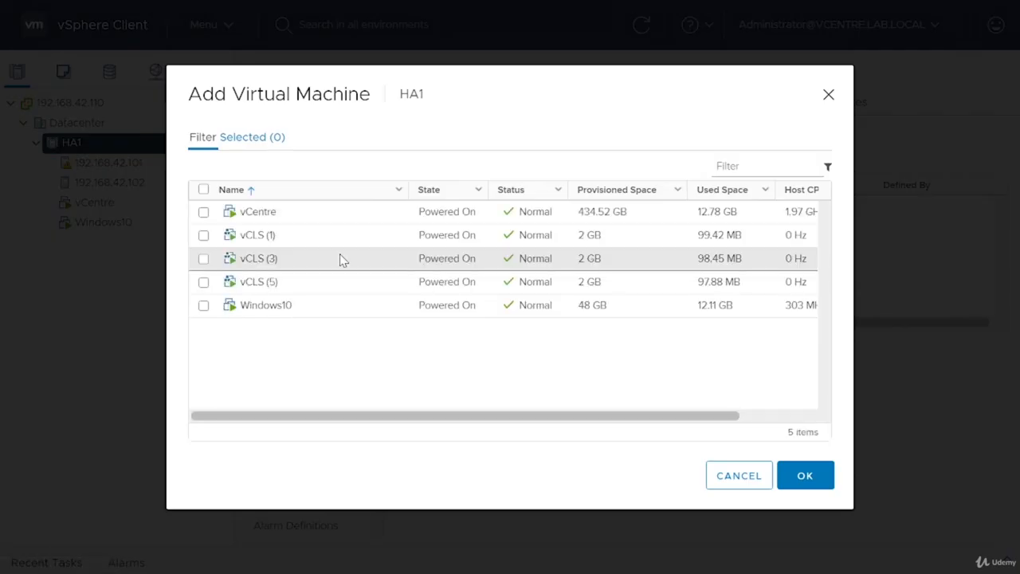
left_click(203, 212)
left_click(204, 306)
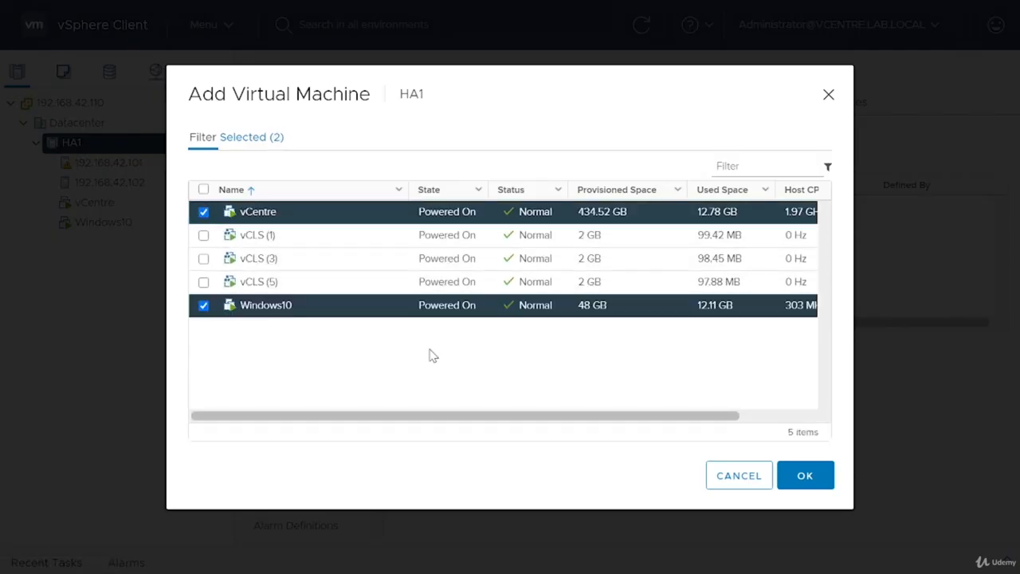
left_click(823, 482)
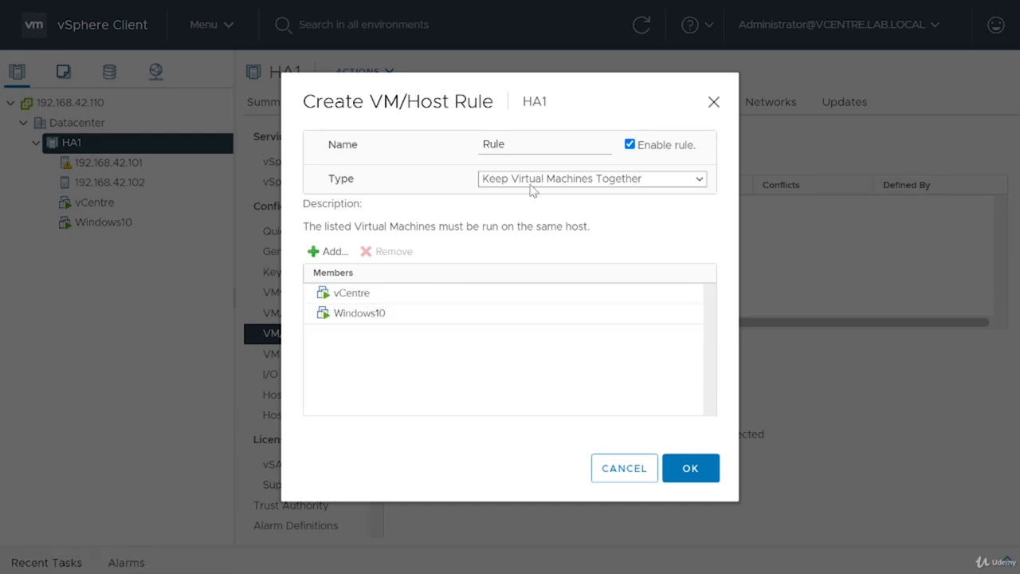
Step: Change the rule type to Separate Virtual Machines and create the rule
left_click(532, 191)
left_click(545, 227)
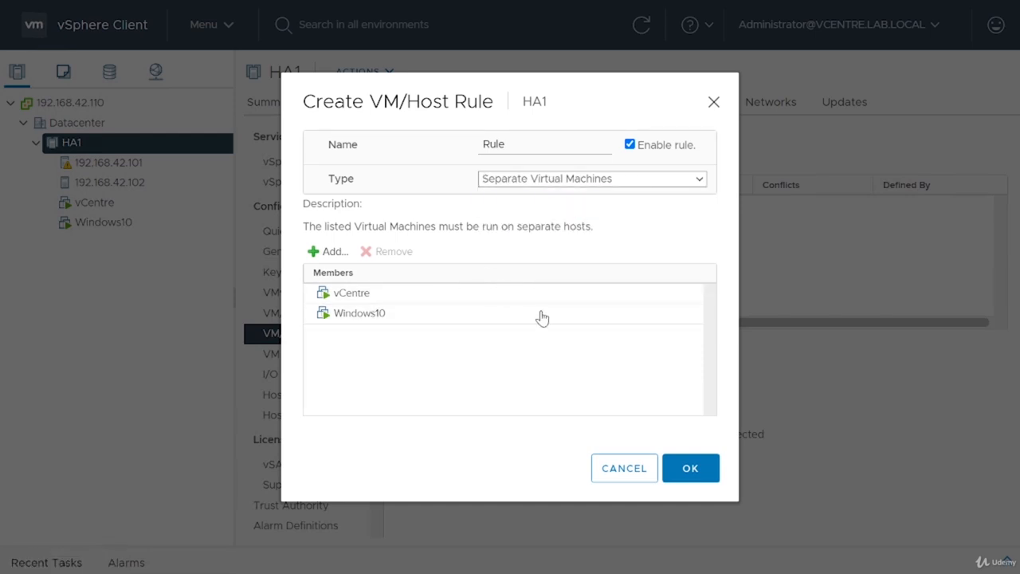
left_click(693, 468)
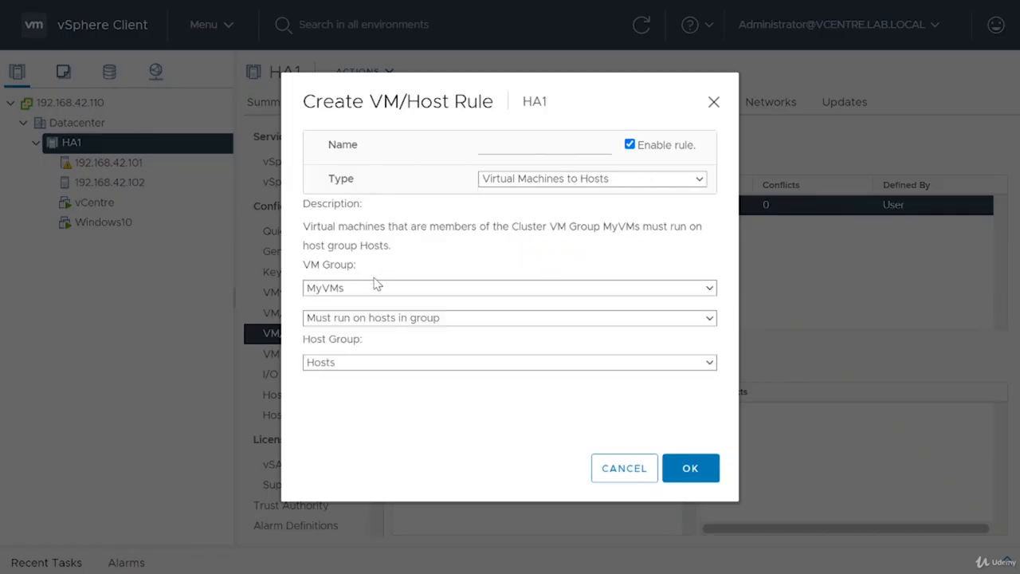
Step: Name the new Virtual Machines to Hosts rule Rule2 and set MyVMs to Should run on hosts in group
left_click(482, 144)
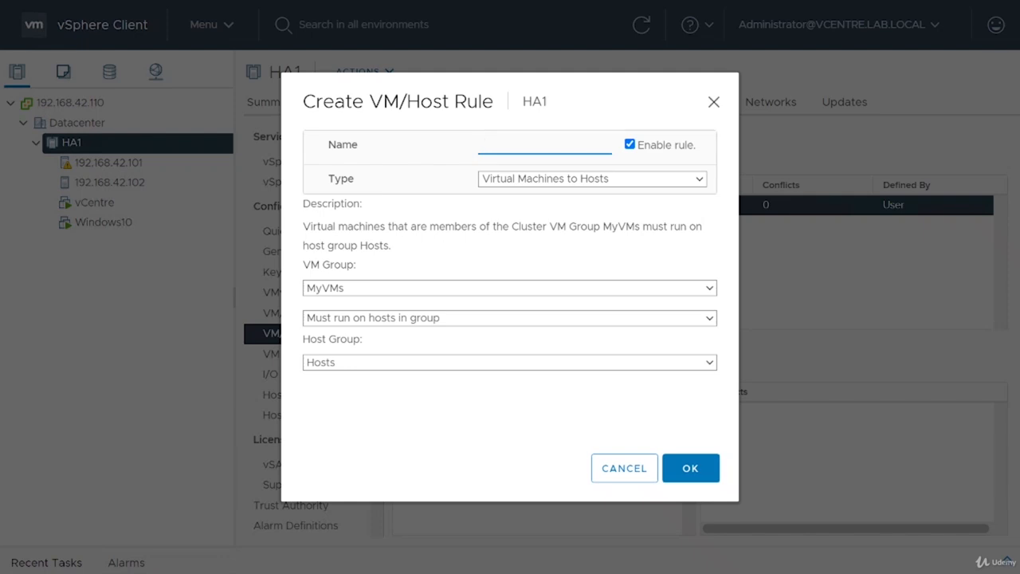
type("Rule2")
left_click(382, 287)
left_click(395, 286)
left_click(371, 320)
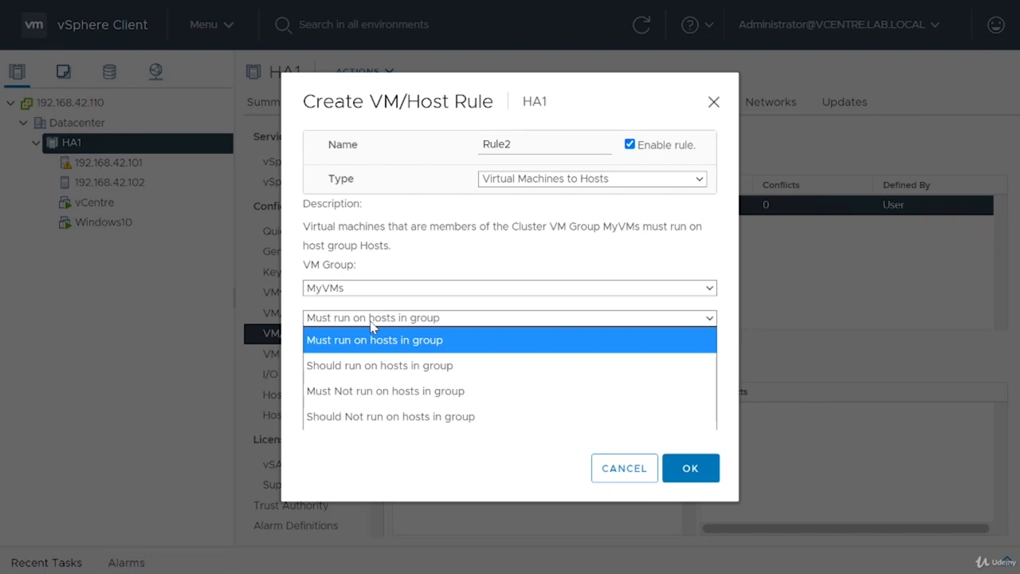
left_click(371, 327)
left_click(368, 365)
left_click(402, 327)
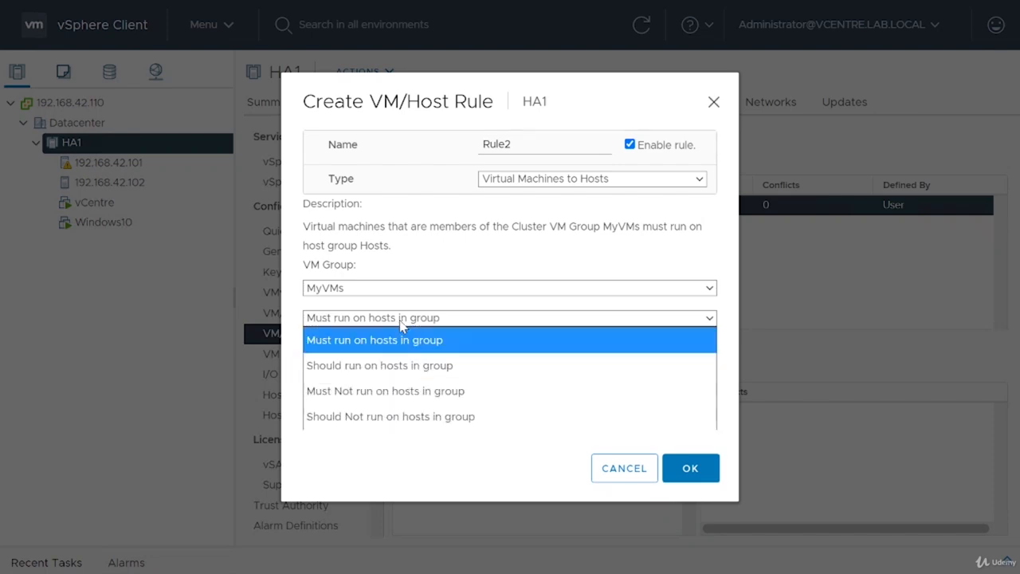
left_click(383, 367)
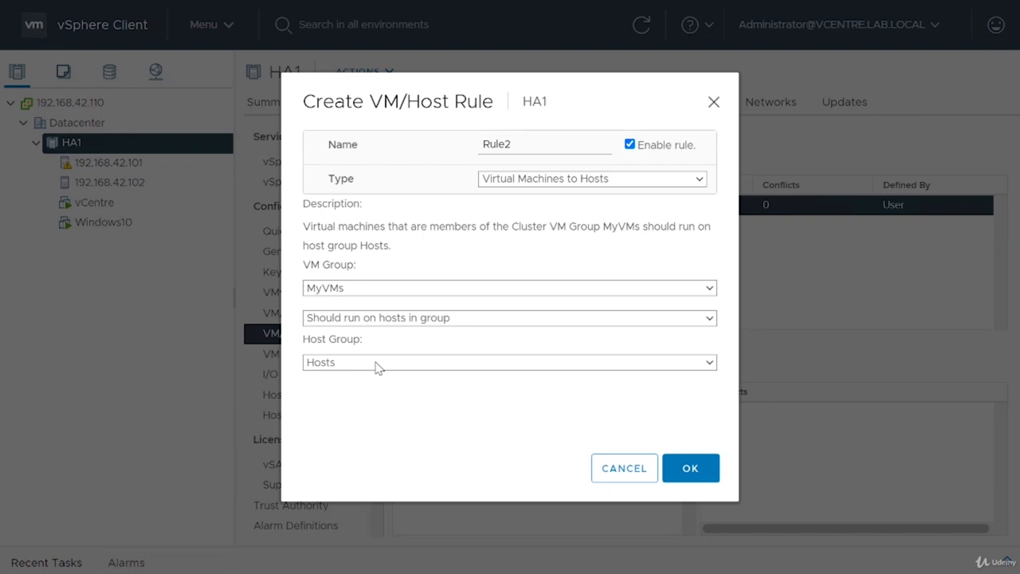
Step: Try the Must run, Must Not run and Should Not run on hosts in group options for Rule2 in turn
left_click(382, 318)
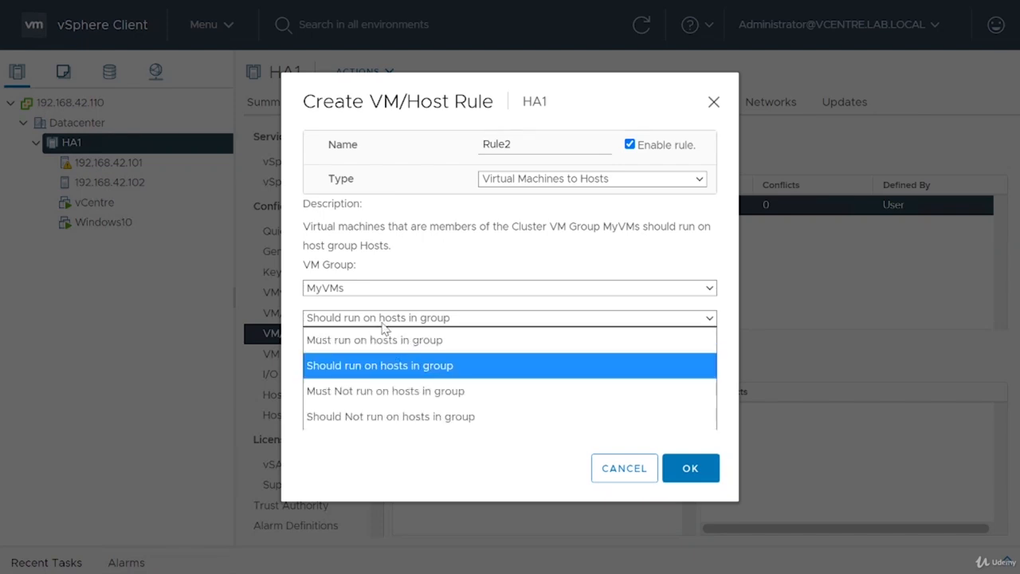
left_click(379, 337)
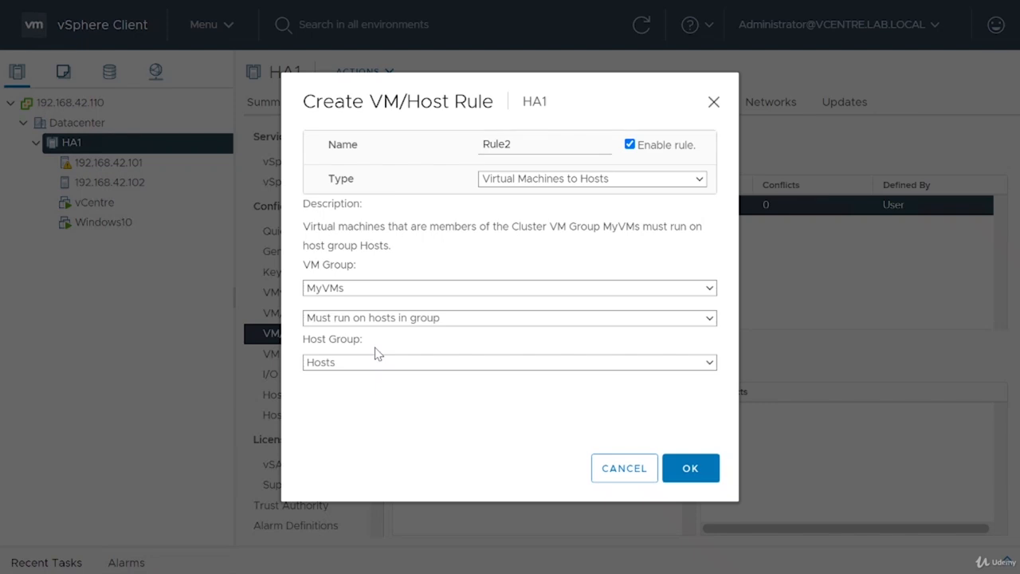
left_click(380, 319)
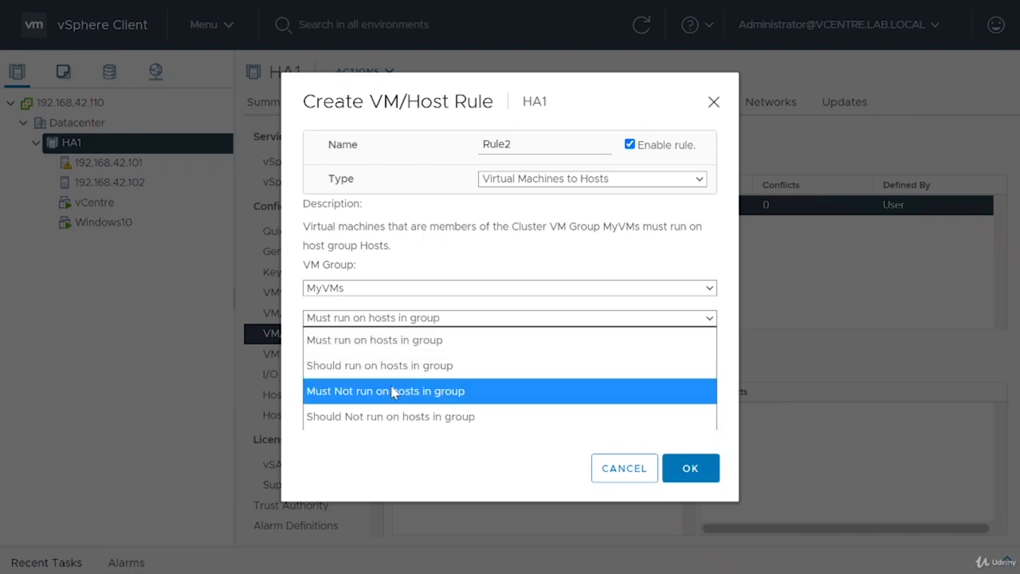
left_click(392, 390)
left_click(411, 319)
left_click(397, 416)
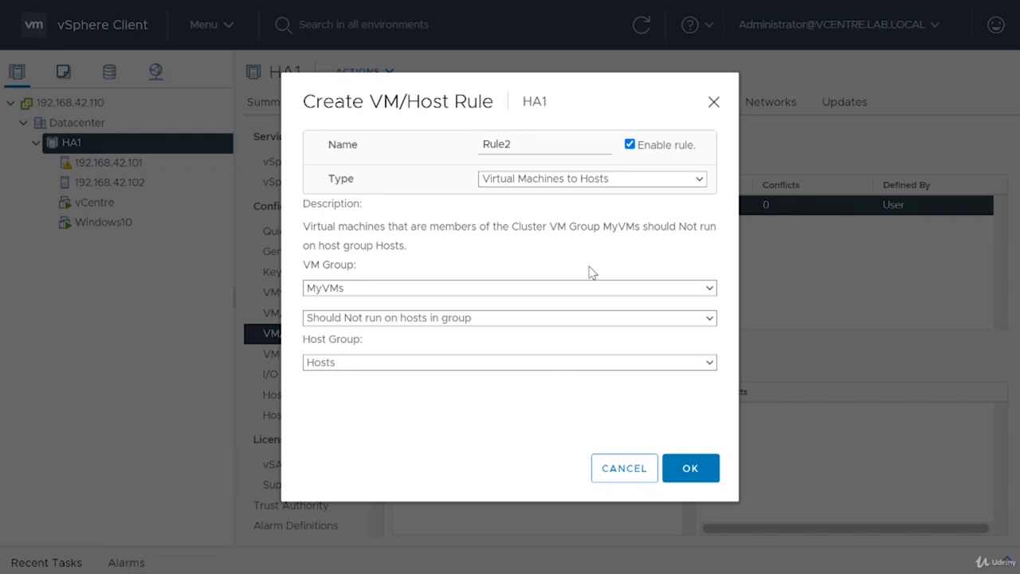
Step: Switch Rule2 to Keep Virtual Machines Together and back to Virtual Machines to Hosts, and discard the rule
left_click(611, 188)
left_click(578, 201)
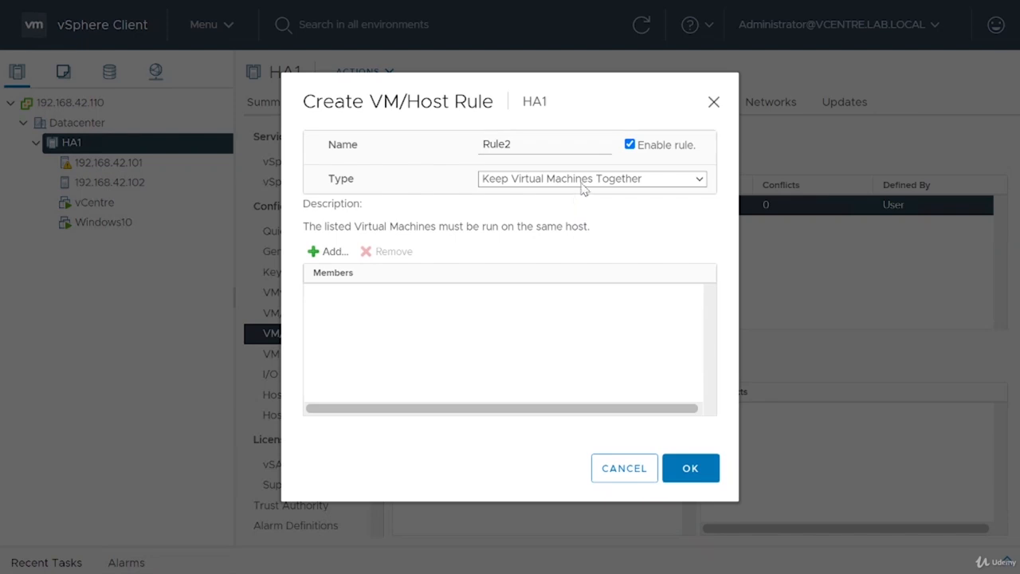
left_click(584, 180)
left_click(576, 250)
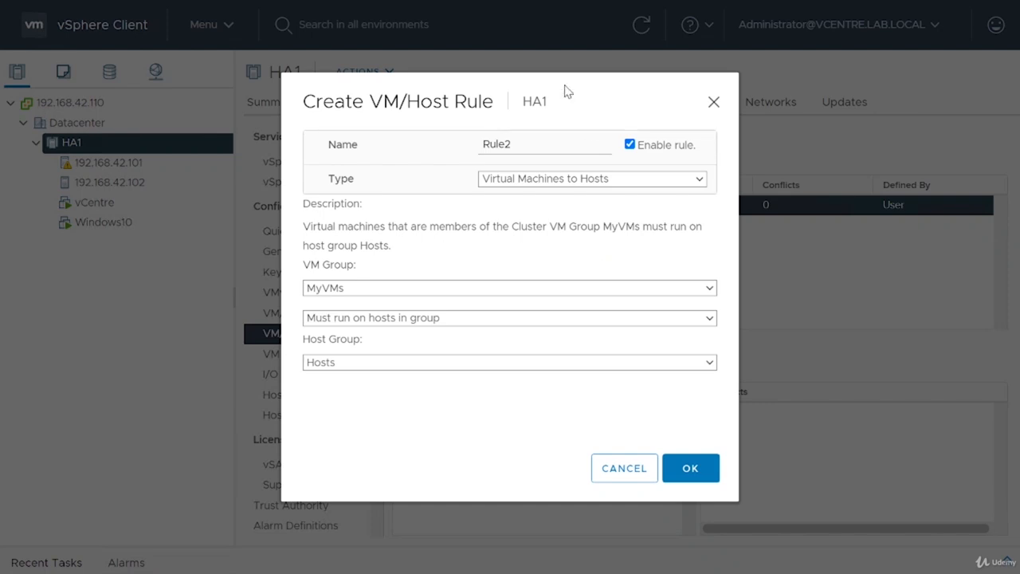
left_click(637, 475)
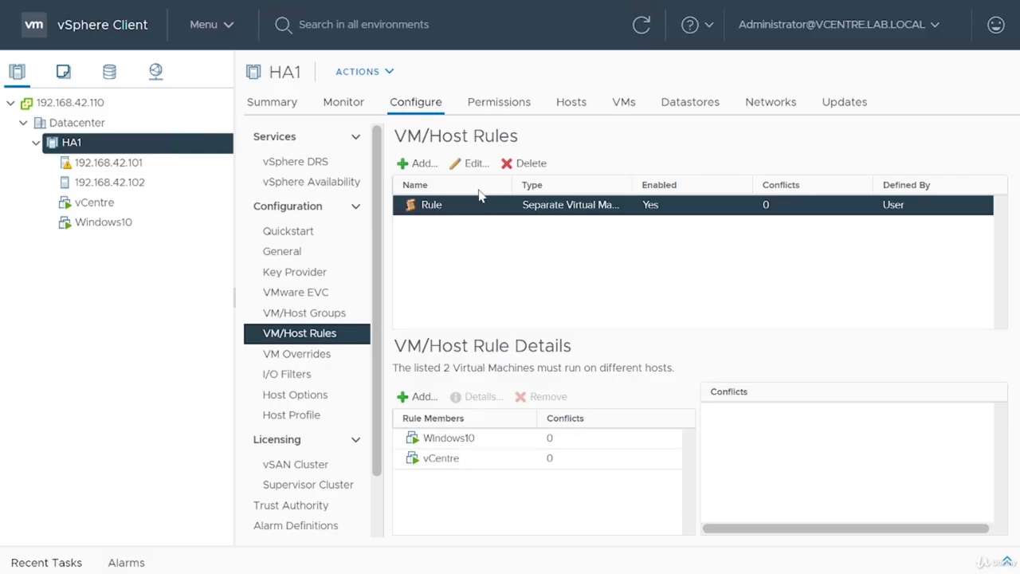
Step: Delete the VM/Host rule named Rule from the HA1 cluster
left_click(519, 162)
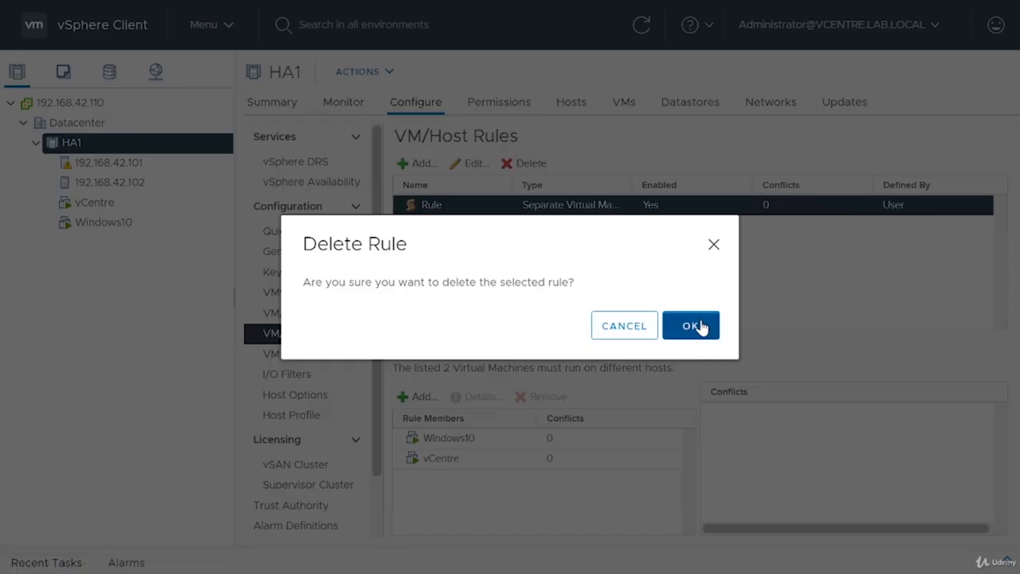
left_click(698, 326)
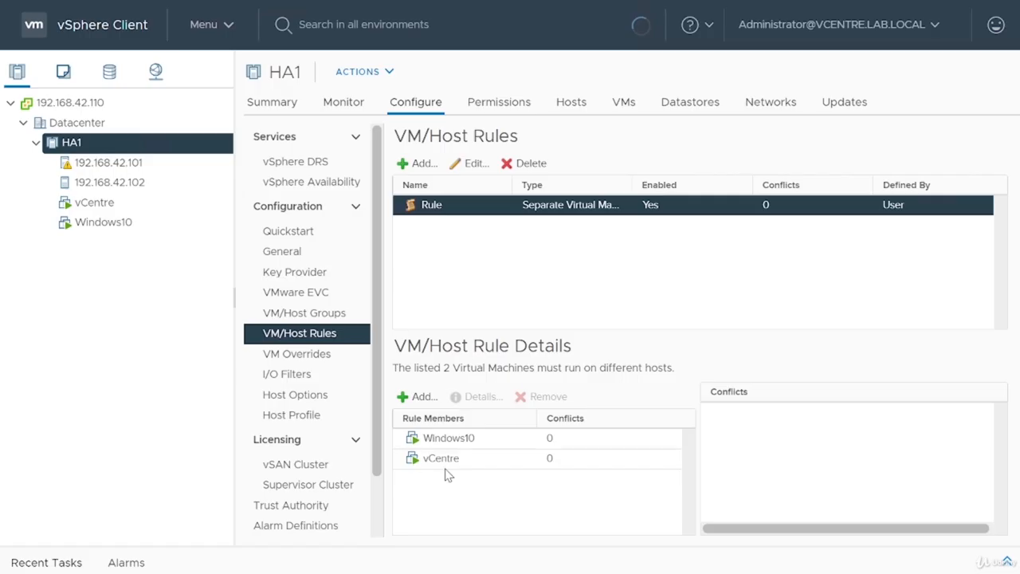
Step: Start a new VM override in the HA1 cluster for the vCentre virtual machine
left_click(324, 366)
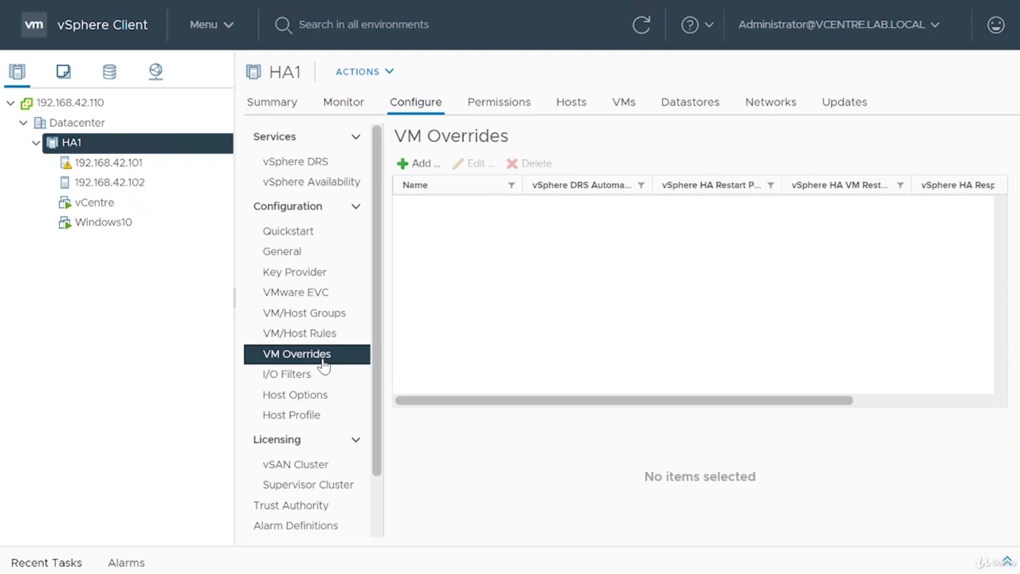
left_click(414, 166)
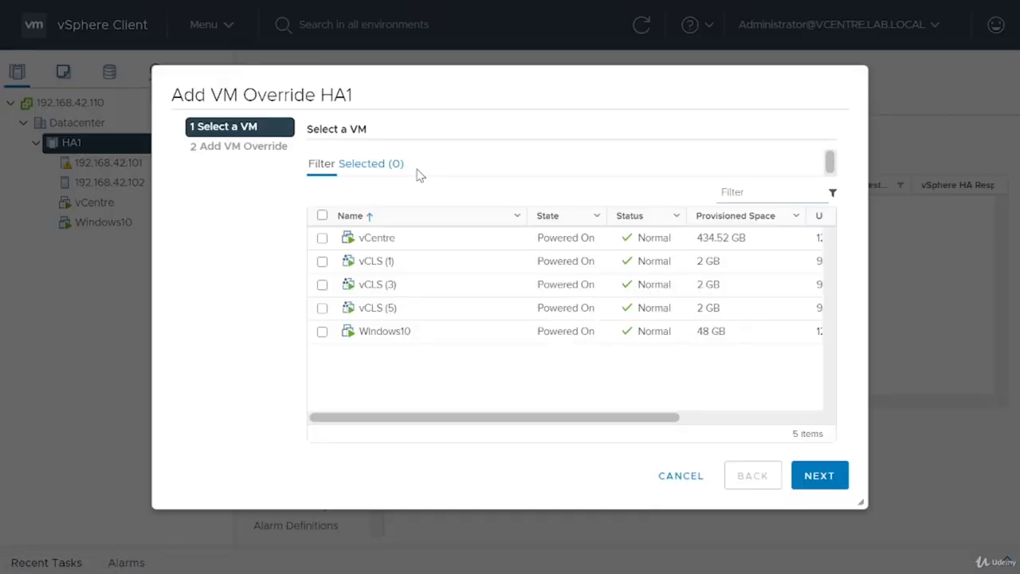
left_click(322, 238)
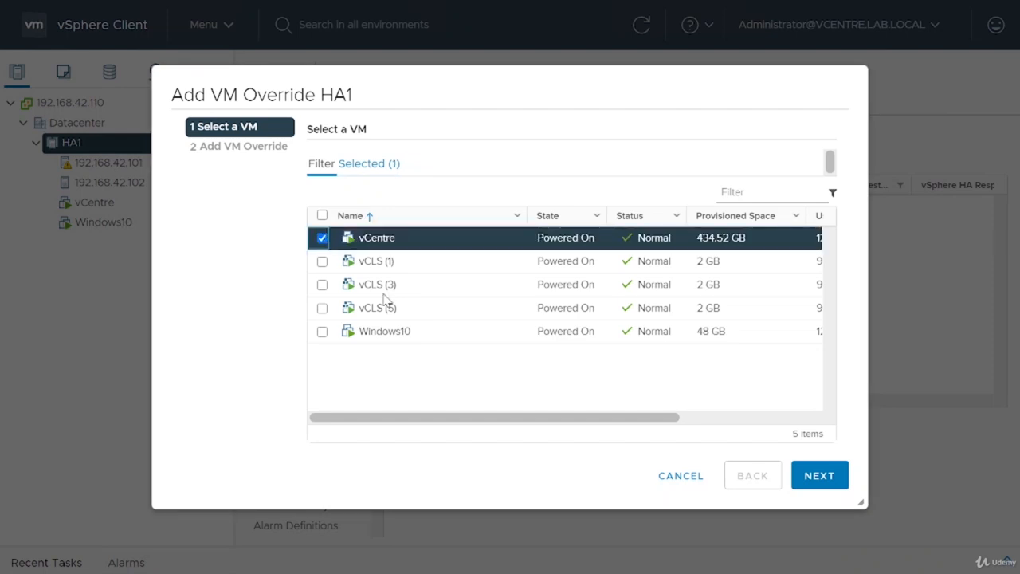
left_click(838, 475)
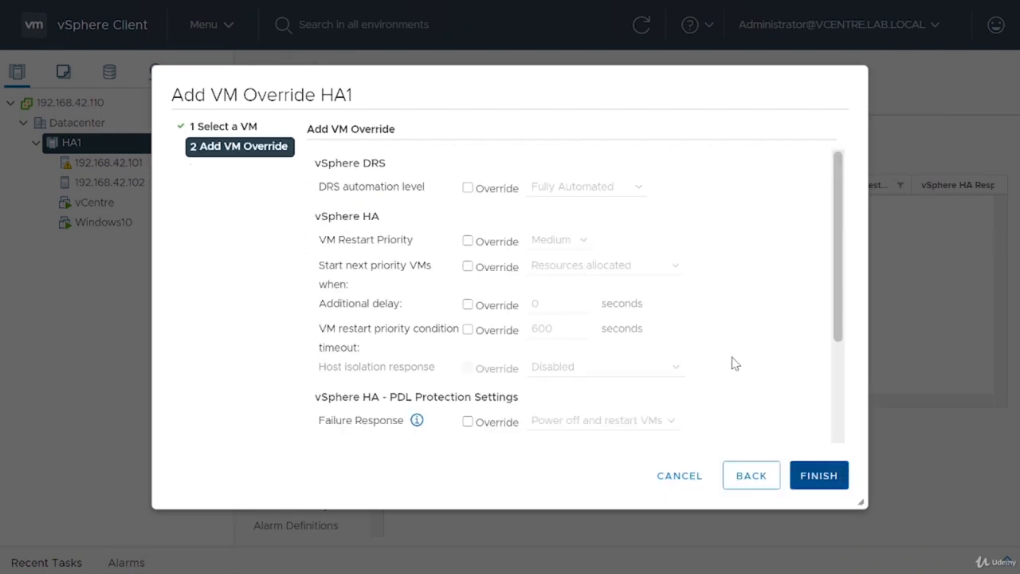
Step: Override the DRS automation level for vCentre and set it to Partially Automated
scroll(688, 262, "down", 3)
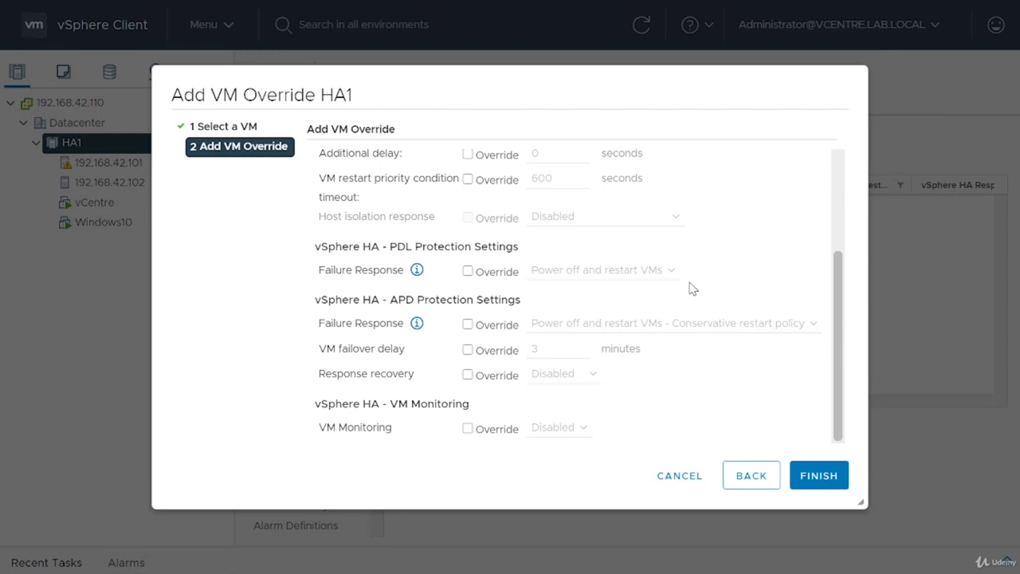
scroll(692, 298, "up", 3)
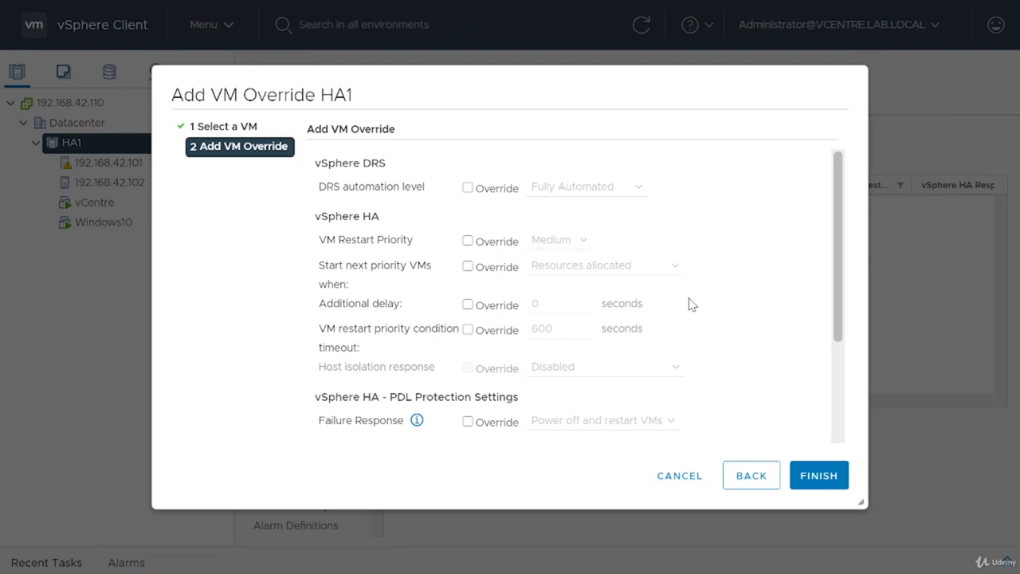
left_click(468, 189)
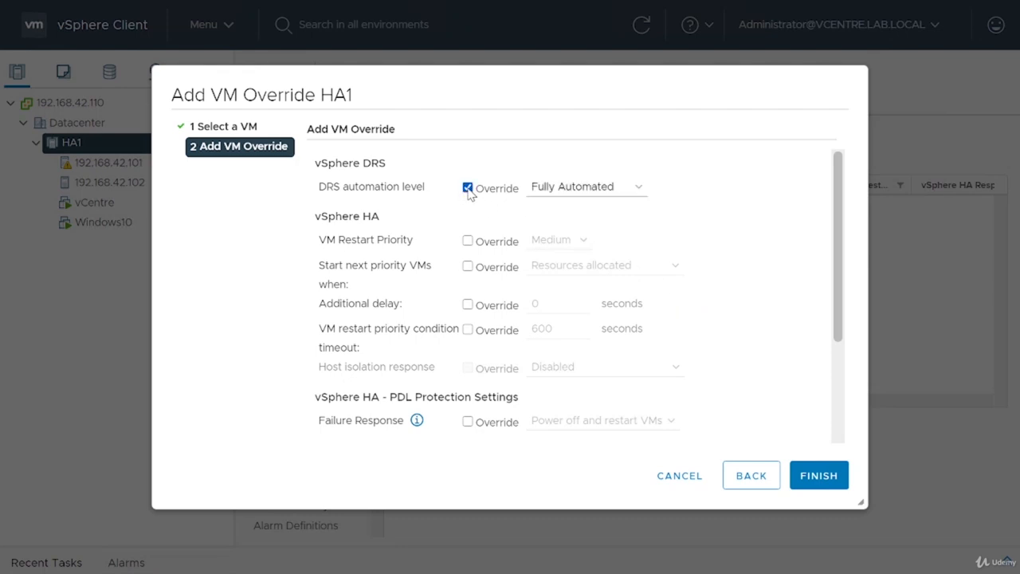
left_click(571, 188)
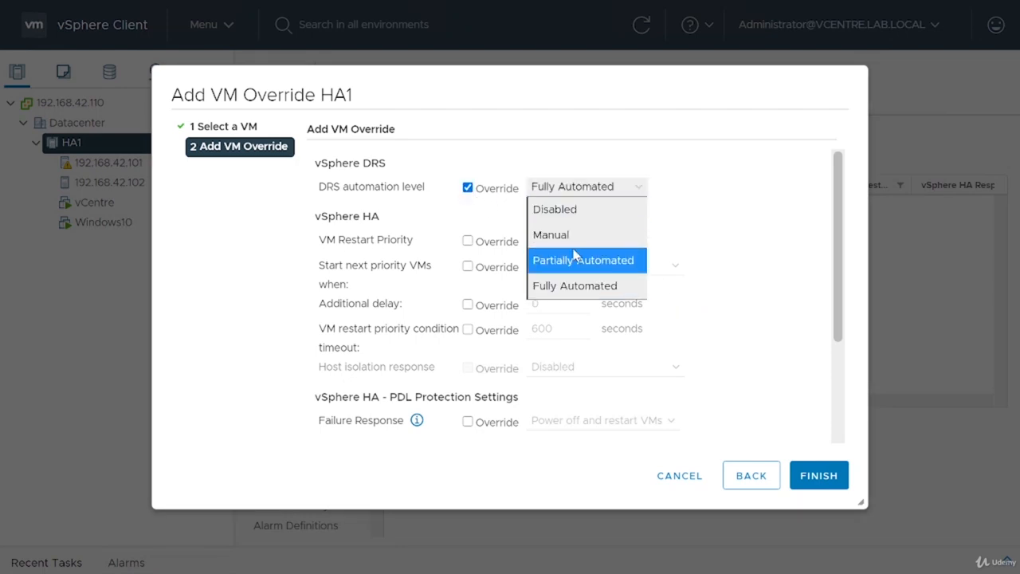
left_click(582, 261)
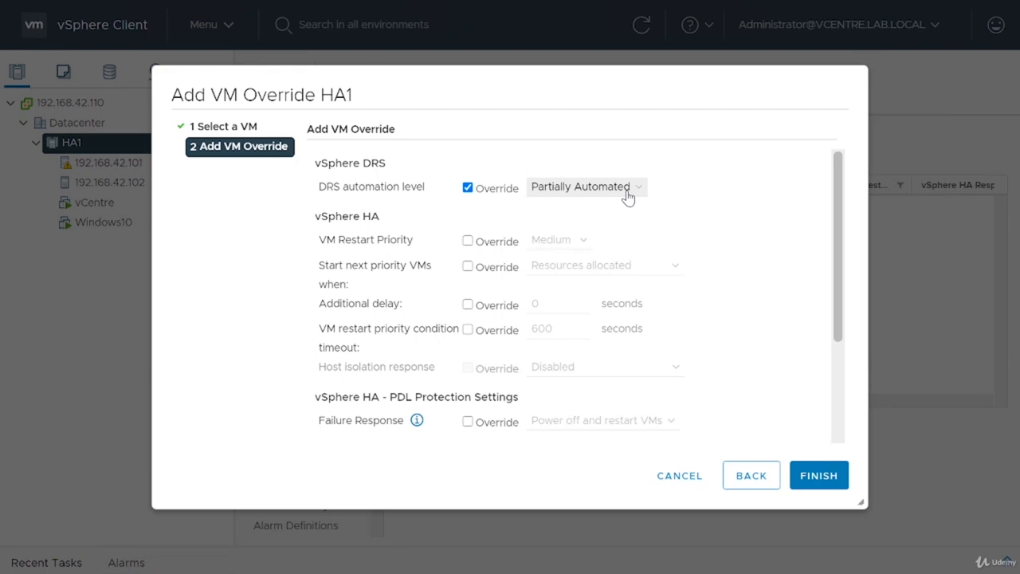
Step: Override the VM Restart Priority for vCentre, set it to Highest, and check the available automation and priority choices
left_click(468, 241)
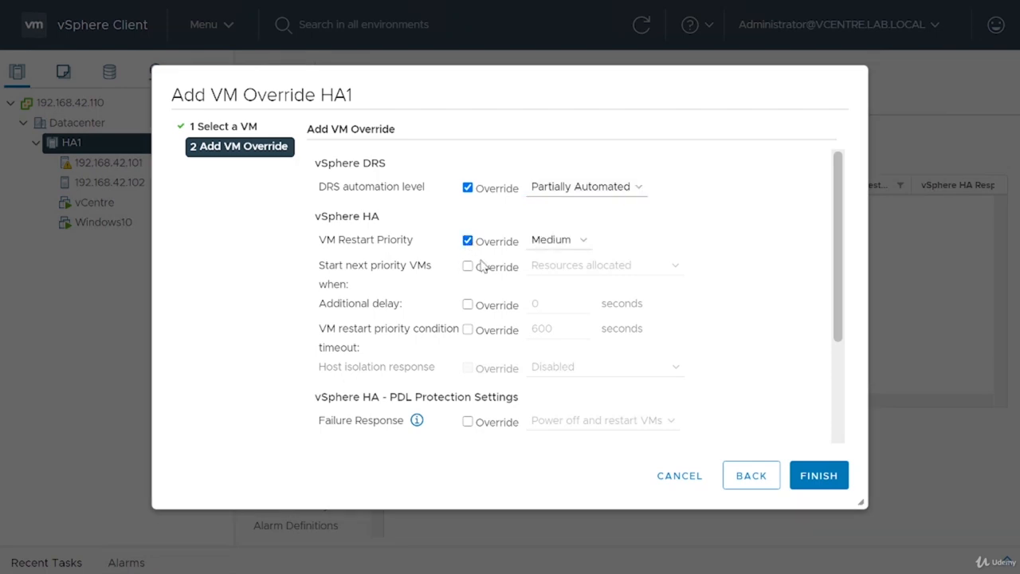
left_click(561, 247)
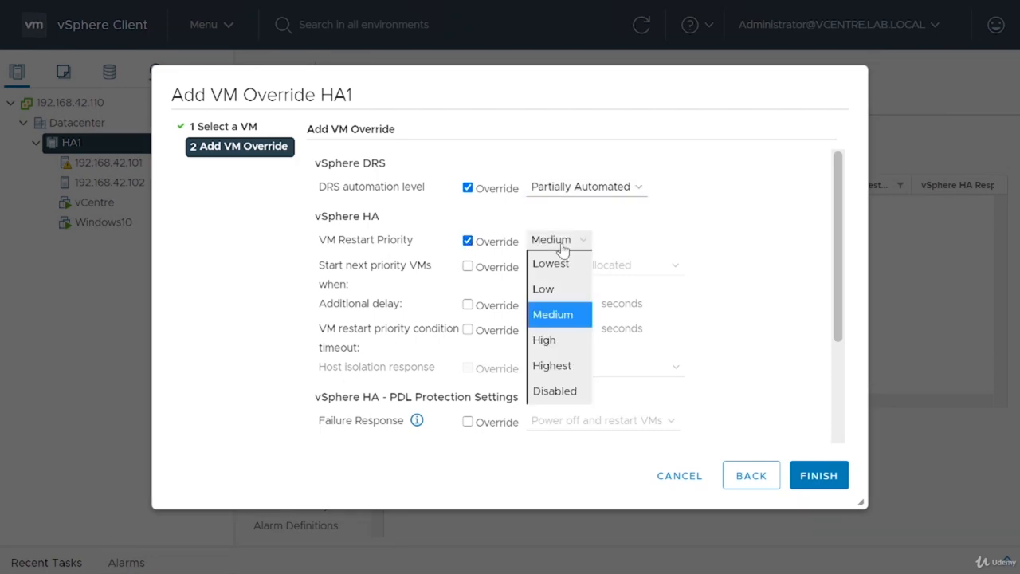
left_click(574, 372)
left_click(619, 195)
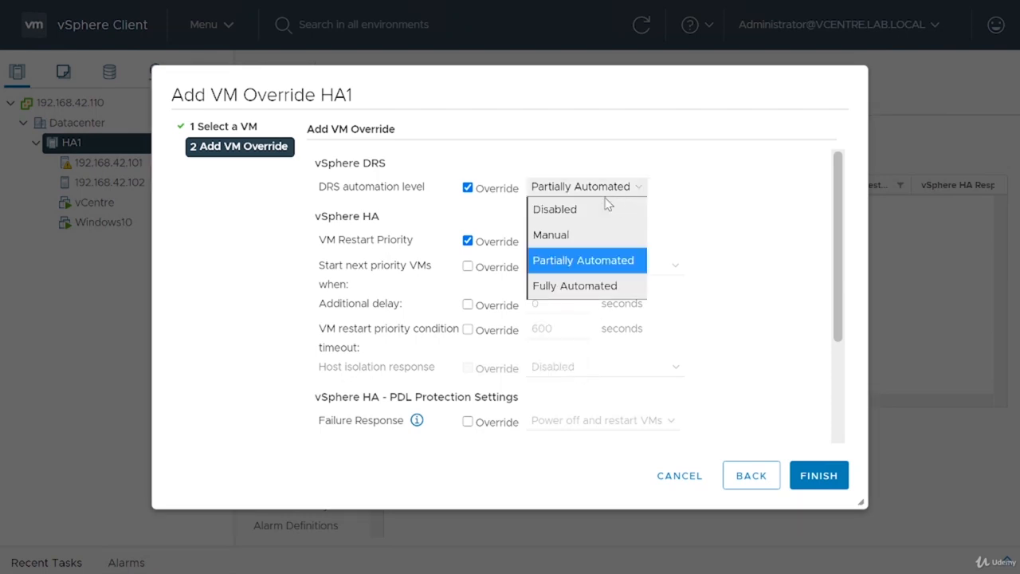
left_click(666, 204)
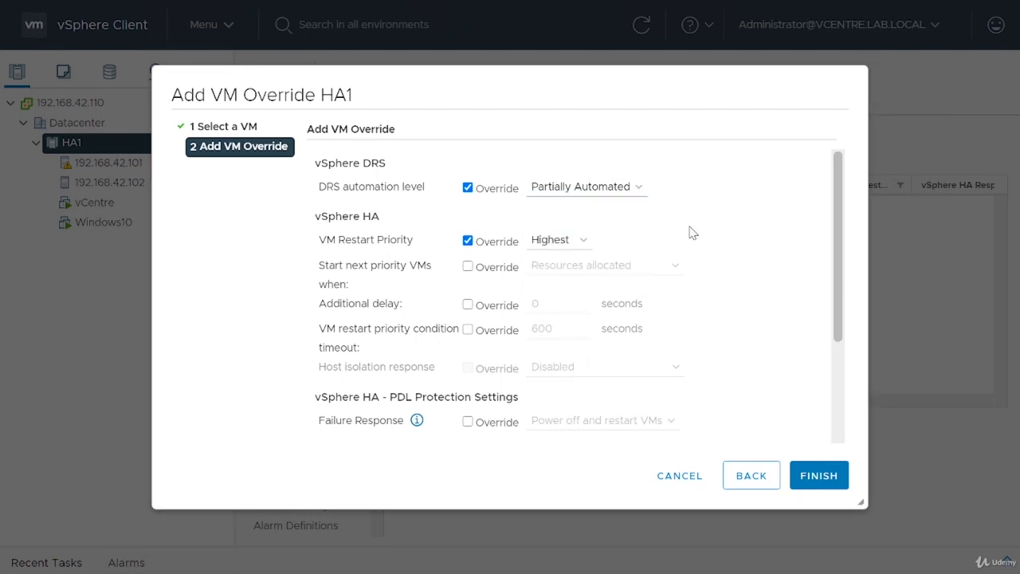
left_click(560, 241)
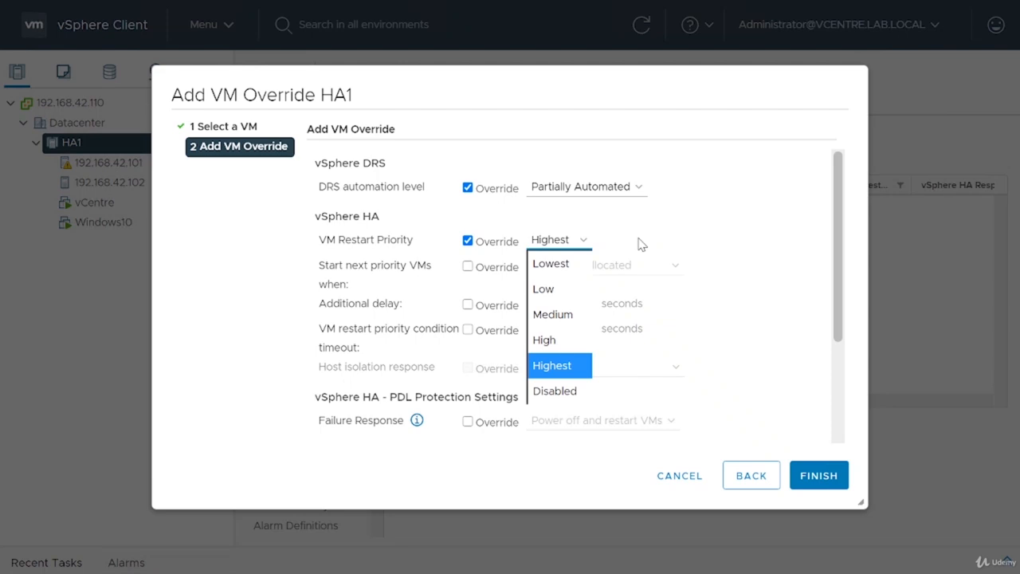
left_click(727, 249)
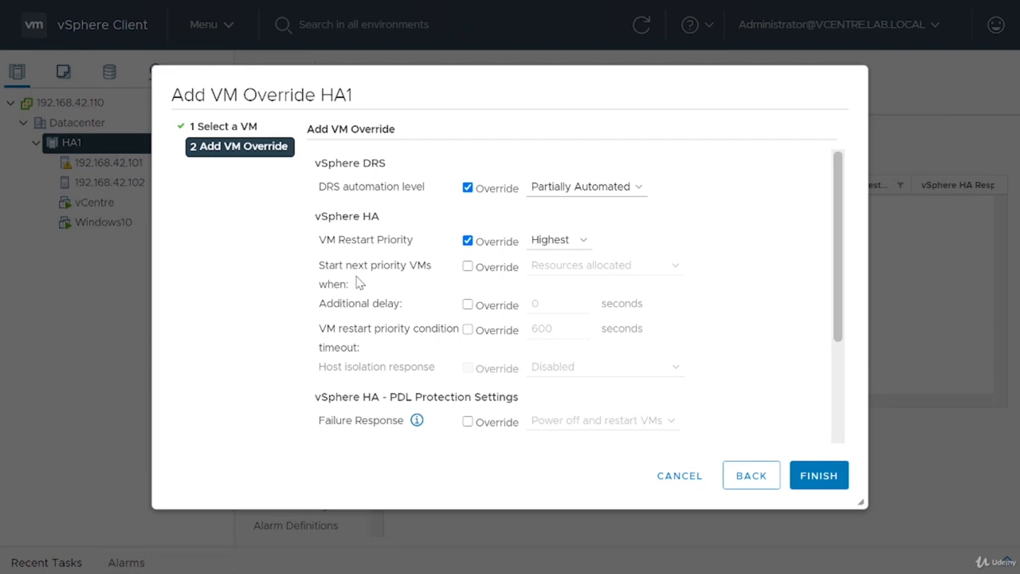
Step: Review the remaining vSphere HA override settings and finish adding the vCentre VM override
scroll(407, 285, "down", 1)
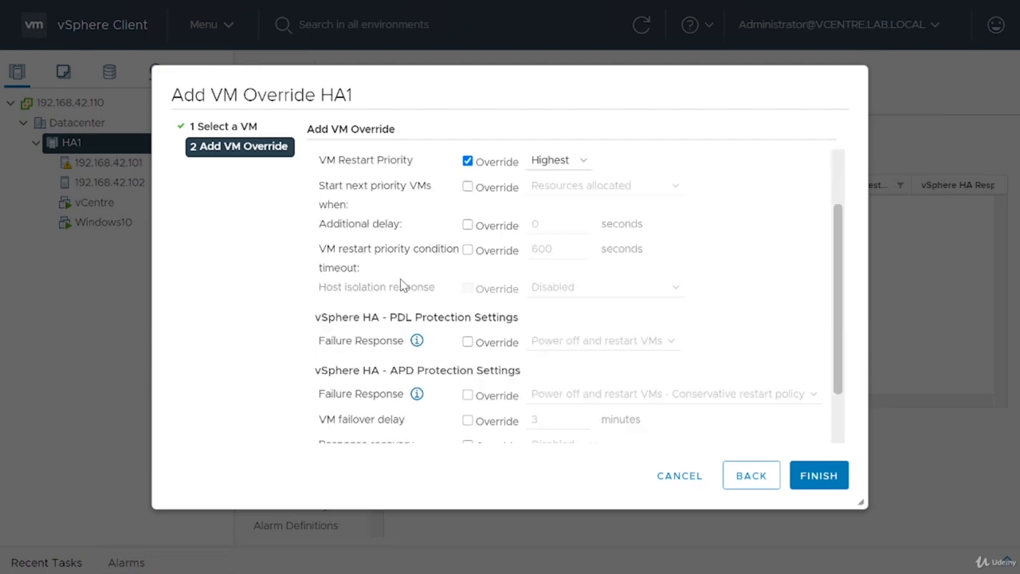
scroll(402, 285, "down", 1)
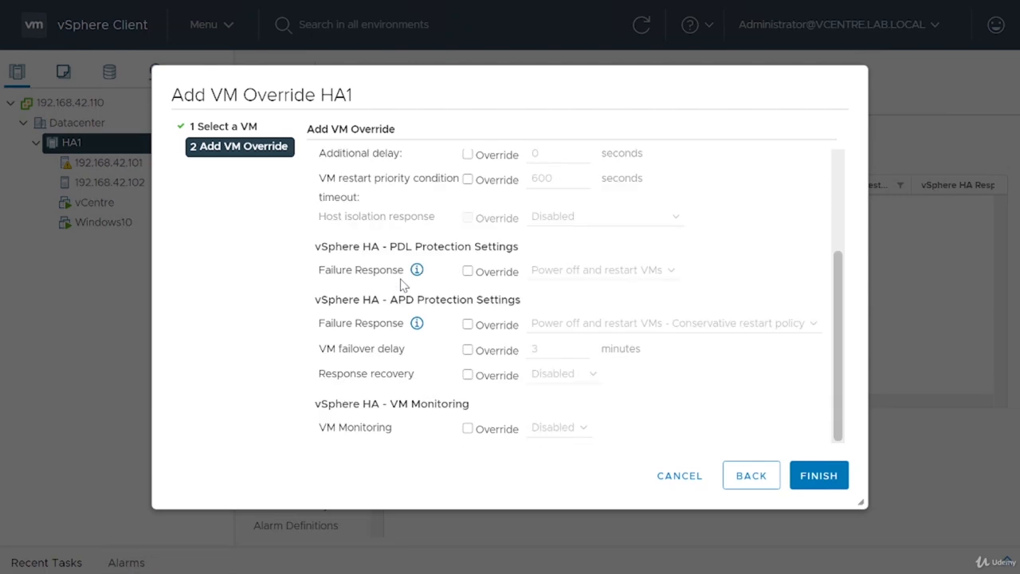
scroll(403, 285, "up", 2)
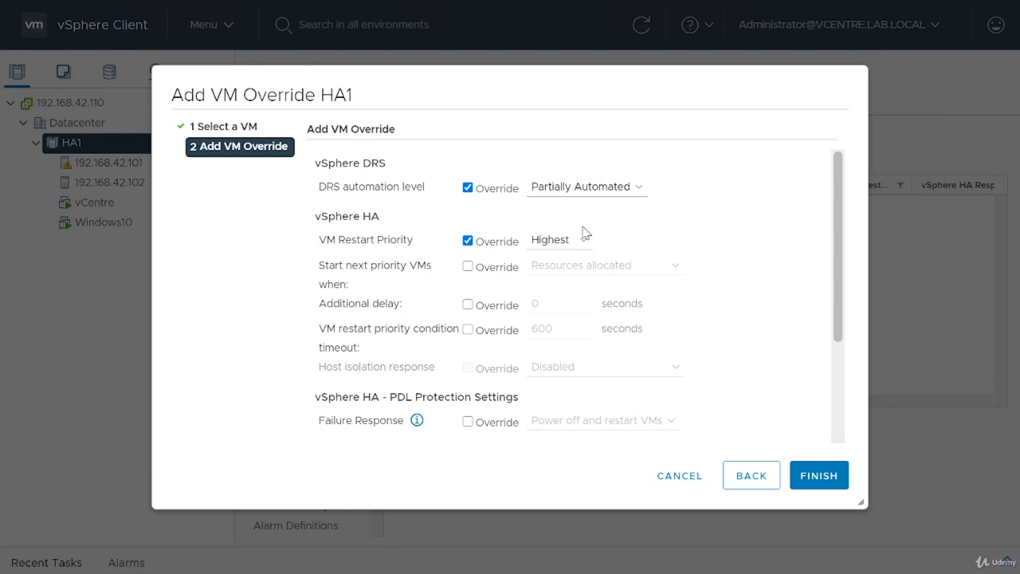
left_click(819, 478)
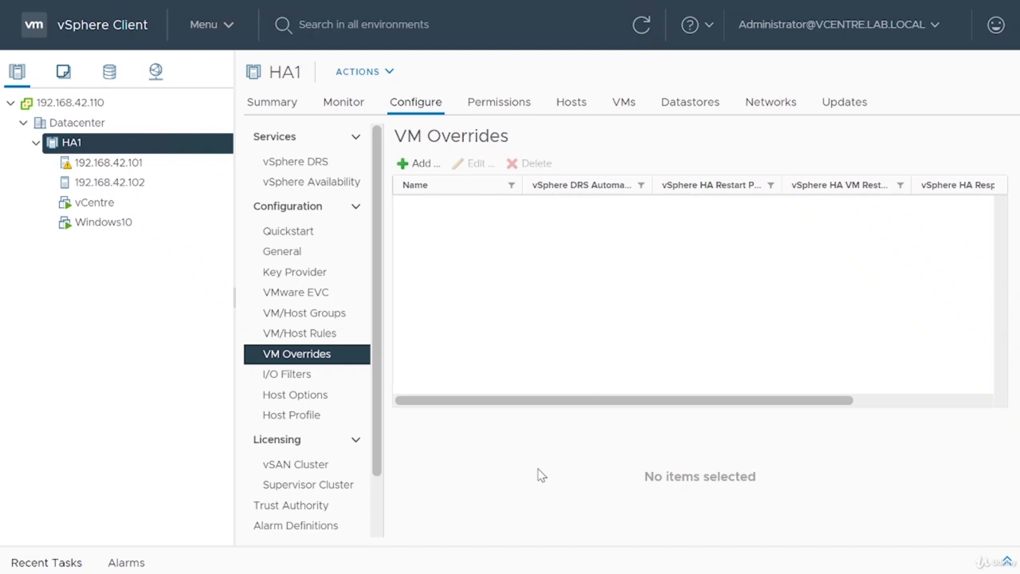